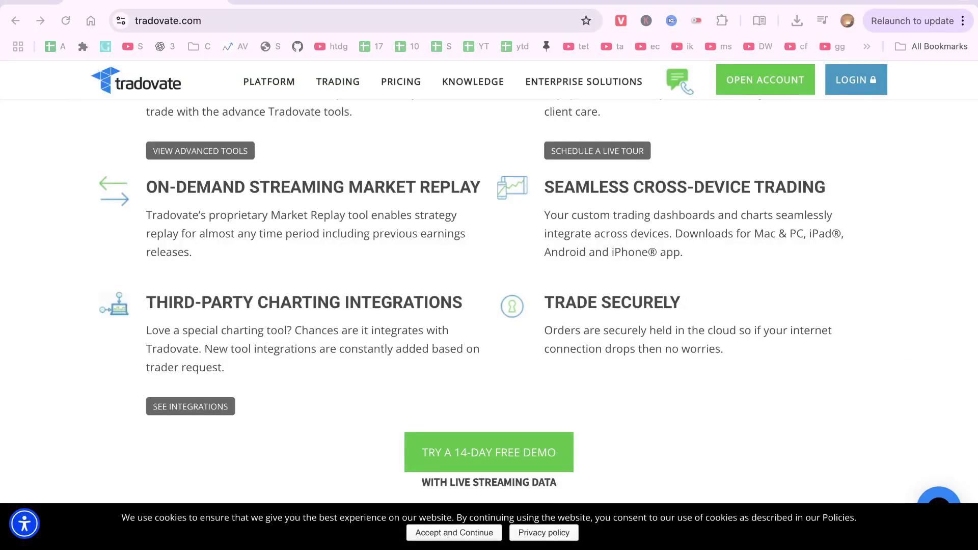
Step: Focus the browser on trader.tradovate.com and begin entering the login username
left_click(325, 344)
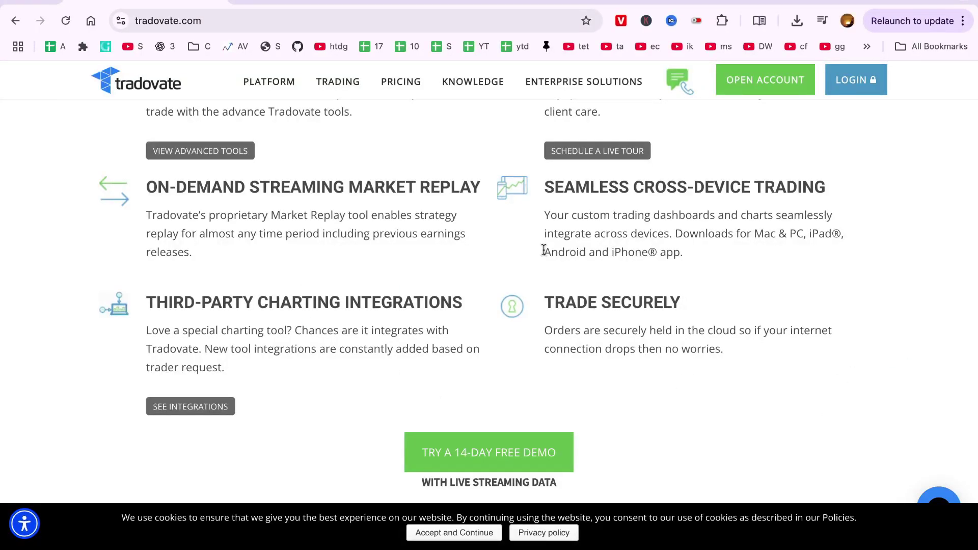
scroll(312, 240, "up", 4)
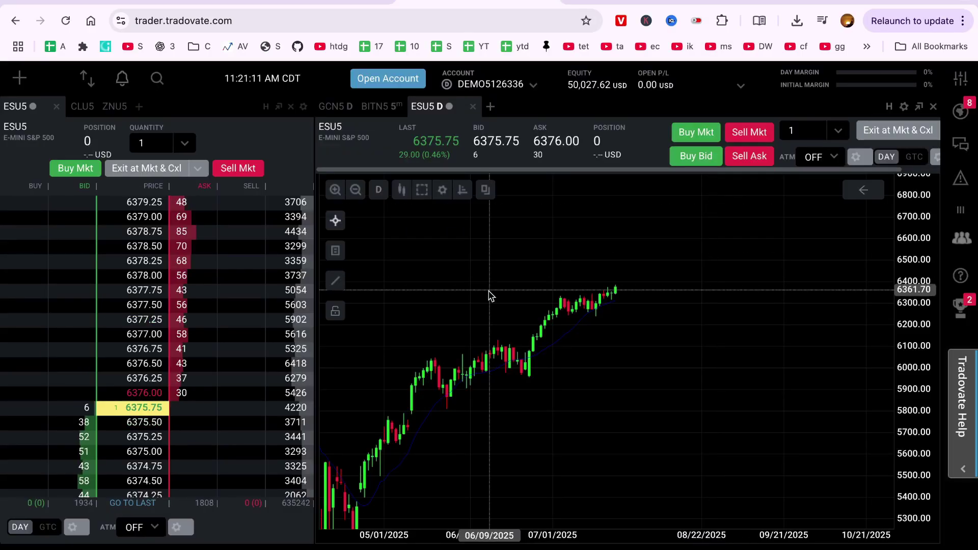
scroll(574, 267, "up", 3)
scroll(664, 277, "up", 1)
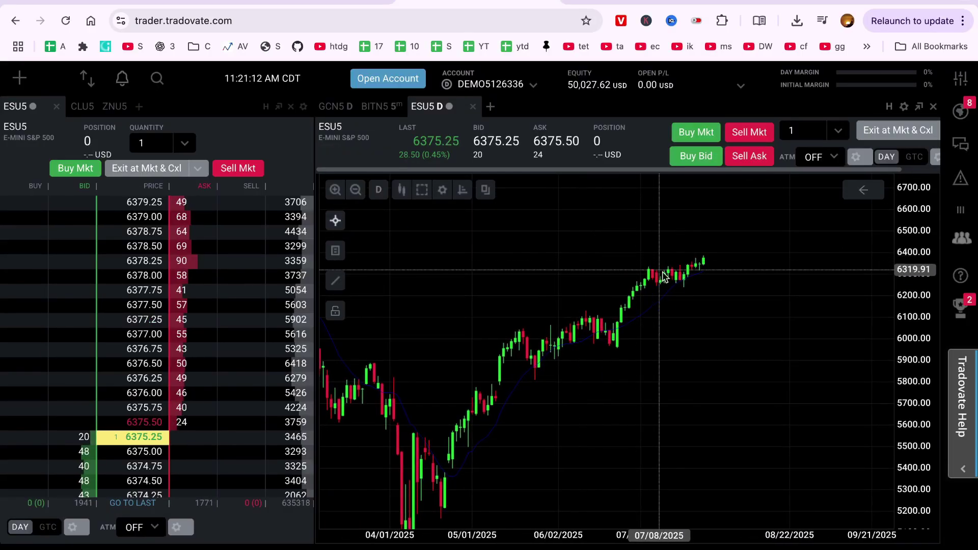
left_click(701, 280)
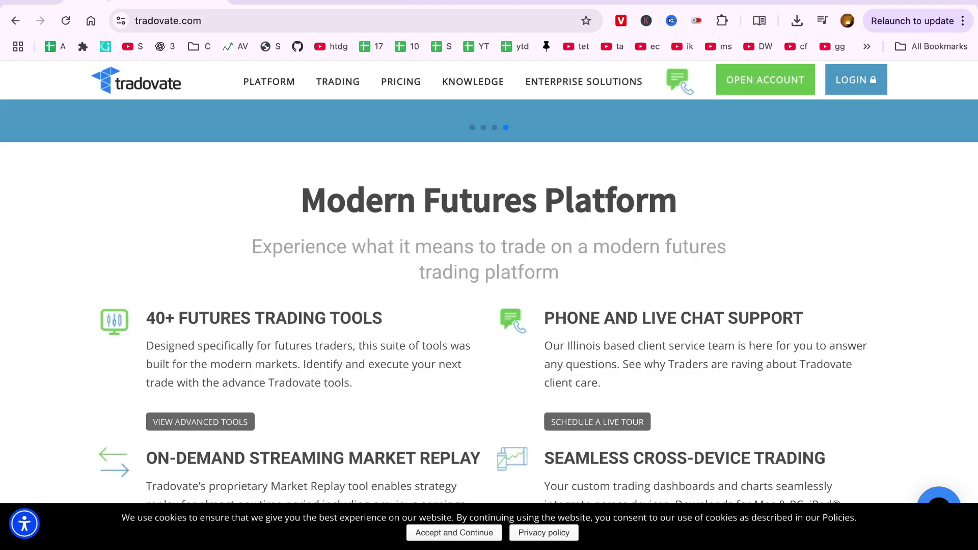
scroll(401, 271, "down", 1)
scroll(401, 272, "down", 5)
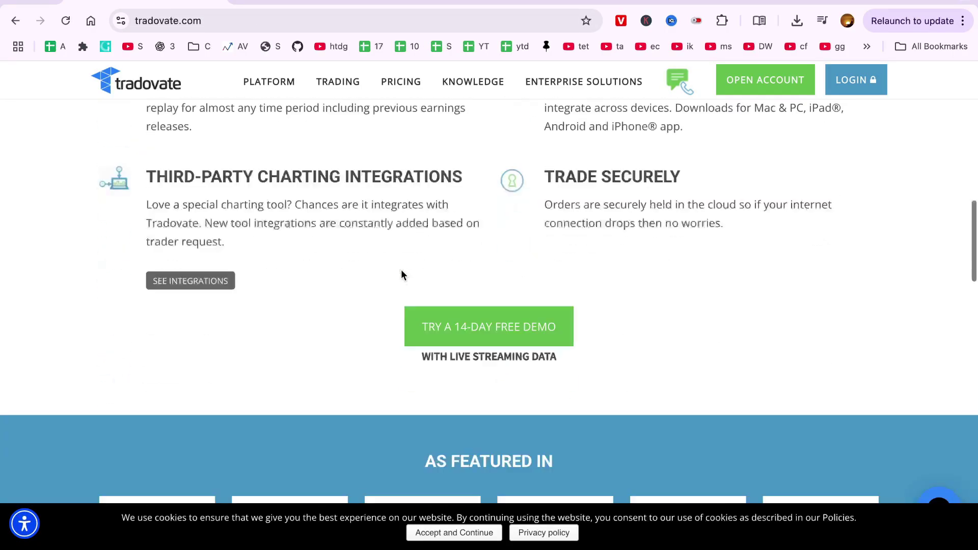
scroll(401, 272, "down", 2)
scroll(401, 273, "down", 1)
scroll(494, 268, "up", 1)
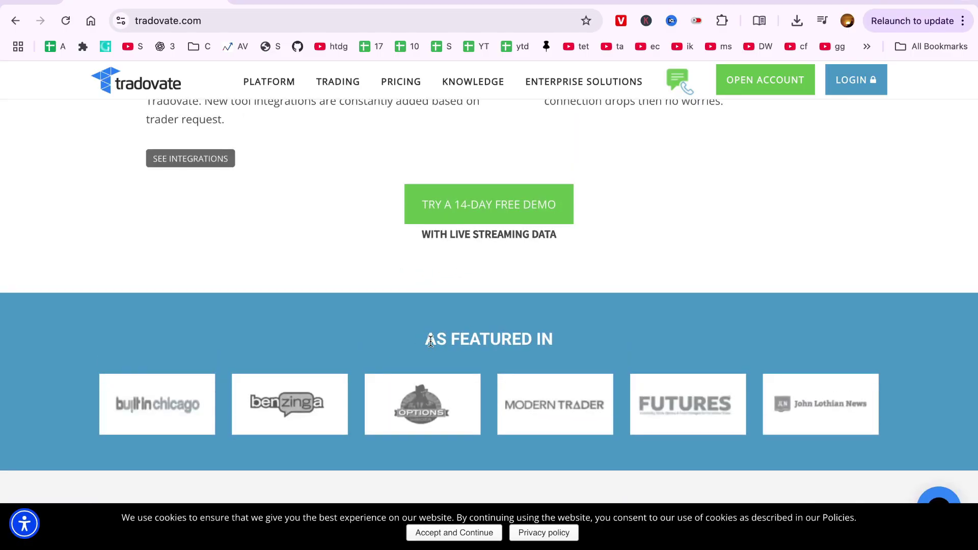
scroll(494, 268, "up", 5)
scroll(431, 349, "down", 3)
scroll(431, 348, "down", 3)
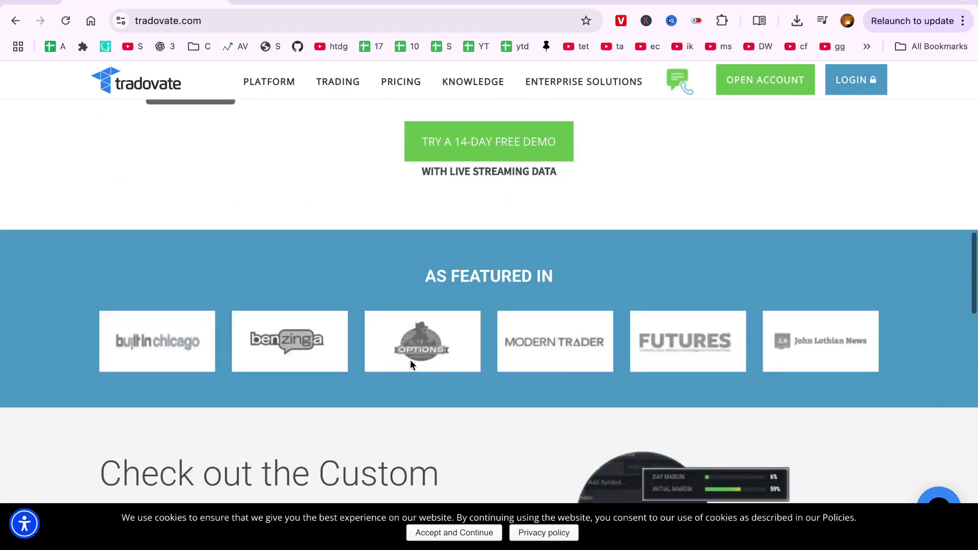
scroll(433, 269, "up", 5)
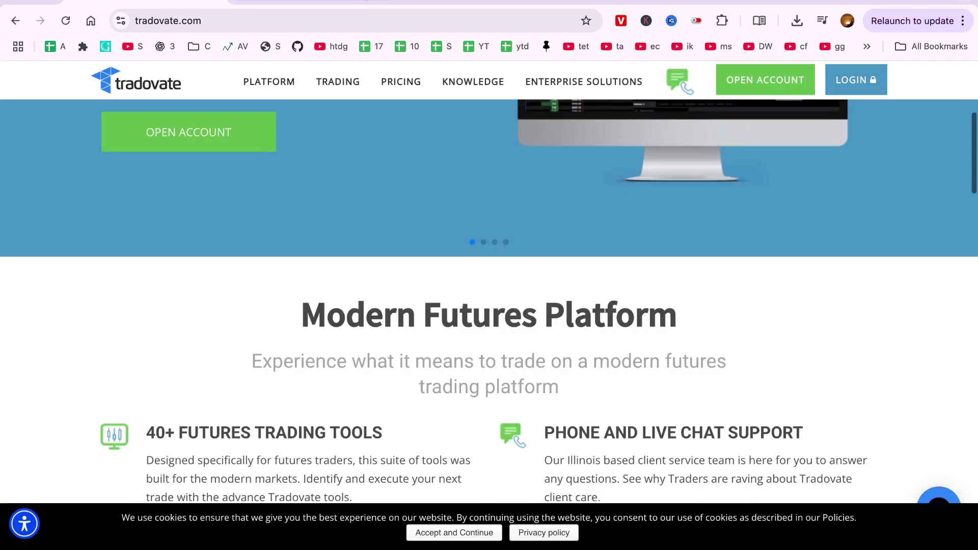
scroll(386, 292, "down", 1)
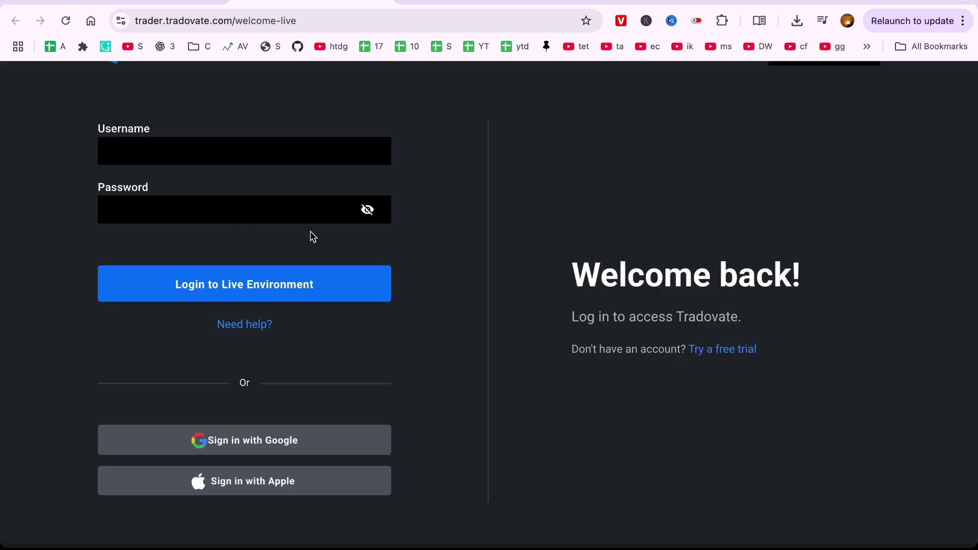
double_click(189, 21)
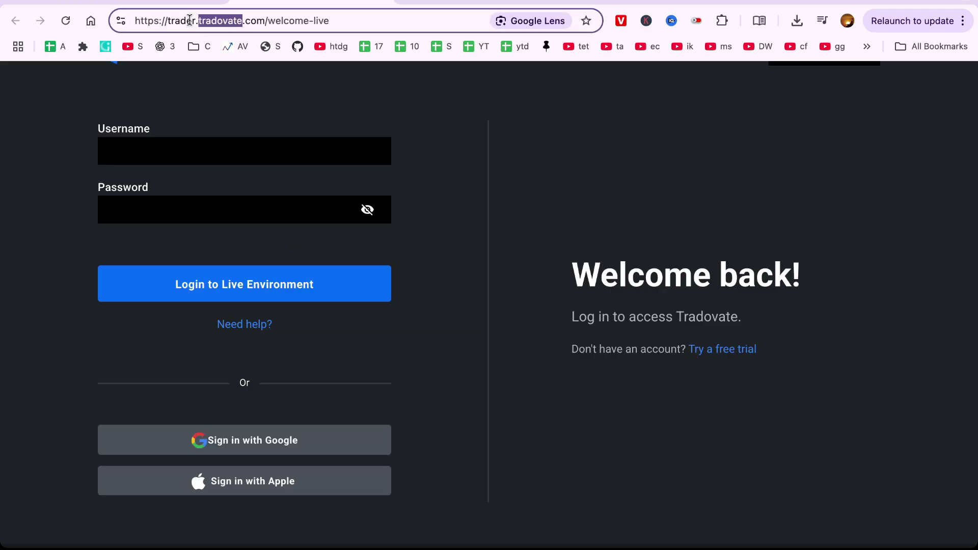
left_click(267, 90)
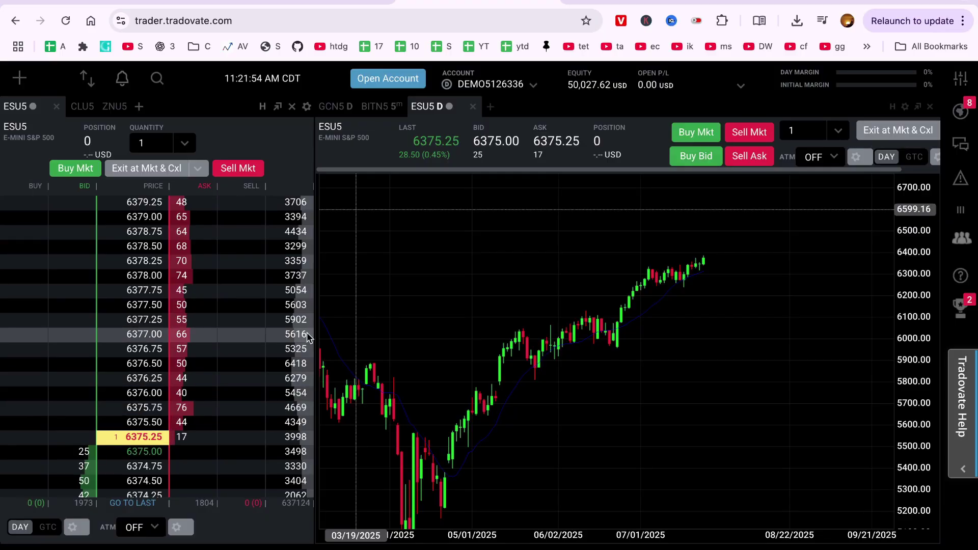
mouse_move(787, 167)
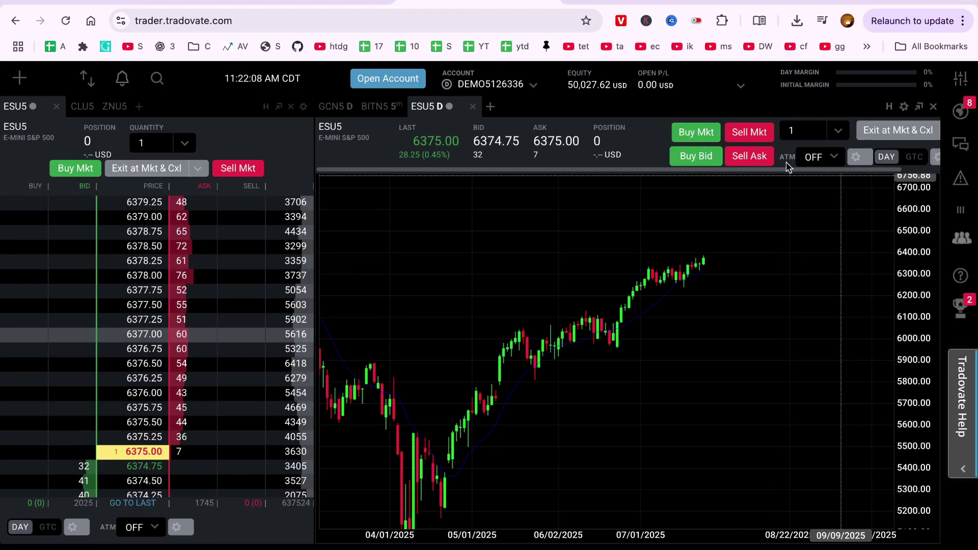
scroll(790, 158, "up", 5)
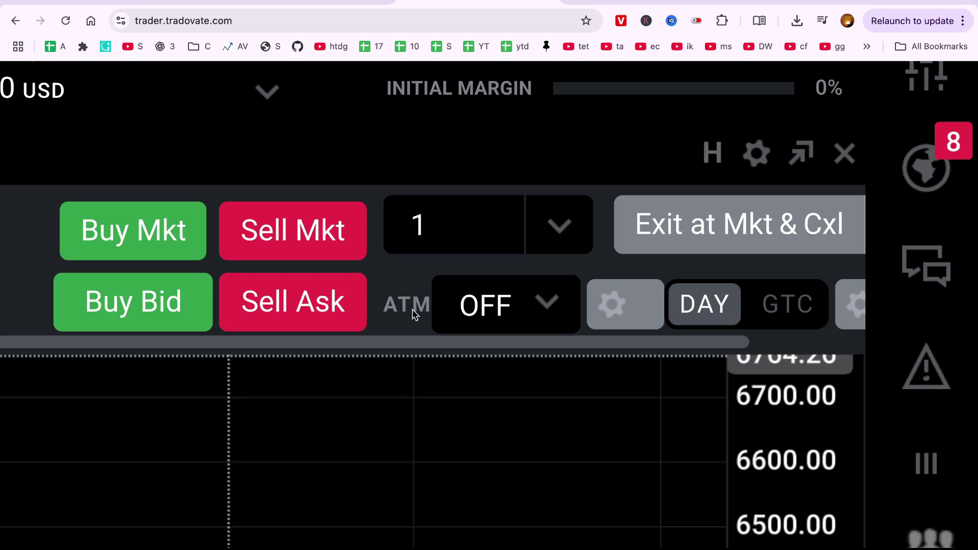
scroll(412, 315, "down", 5)
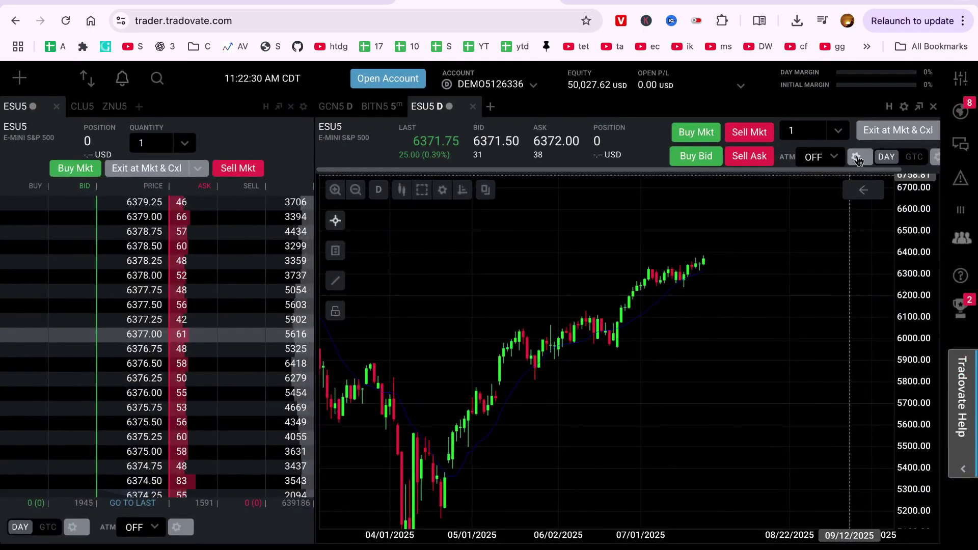
Step: Turn ATM brackets on and create a new bracket named TEST
left_click(857, 165)
left_click(493, 191)
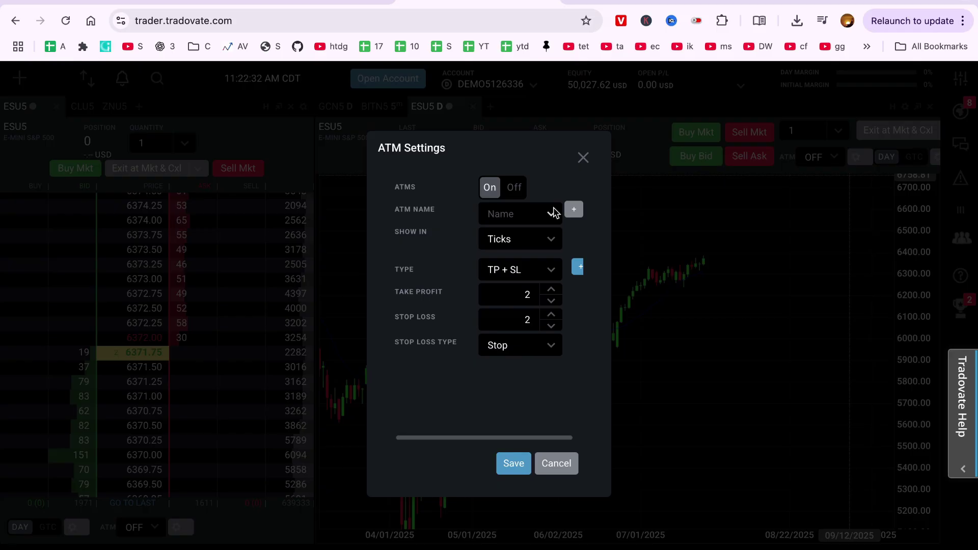
left_click(532, 217)
left_click(574, 211)
type("TEST")
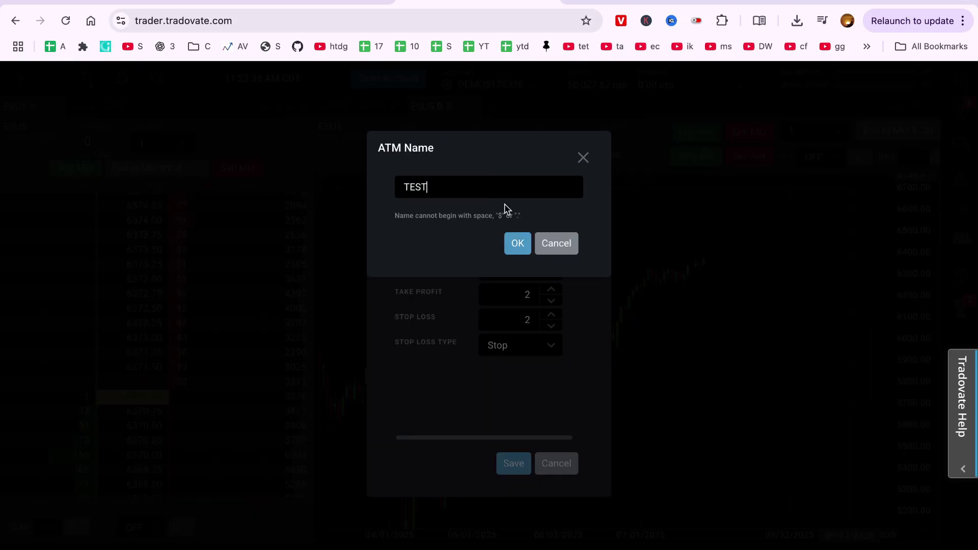
left_click(518, 243)
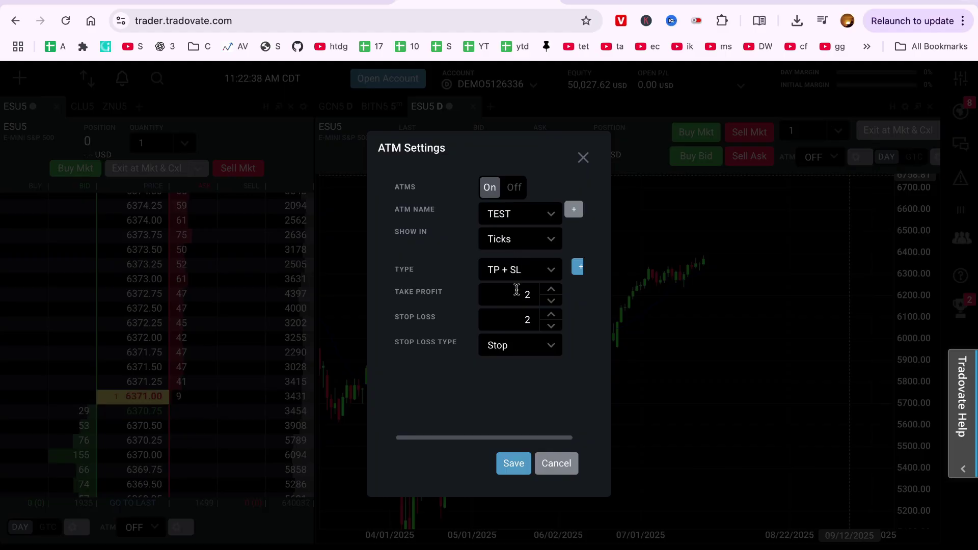
Step: Give TEST a 20-tick take profit and 10-tick stop loss and save it
double_click(517, 294)
key("Tab")
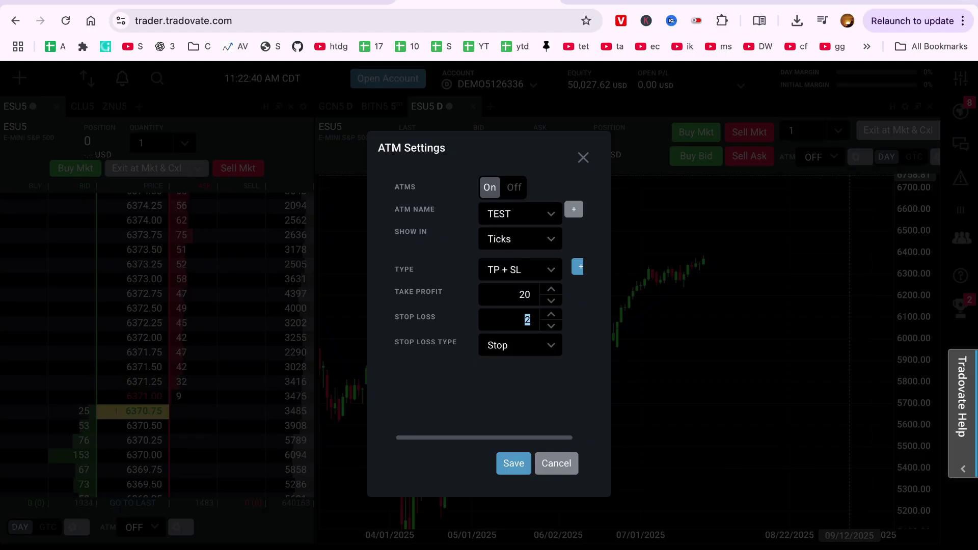
type("10")
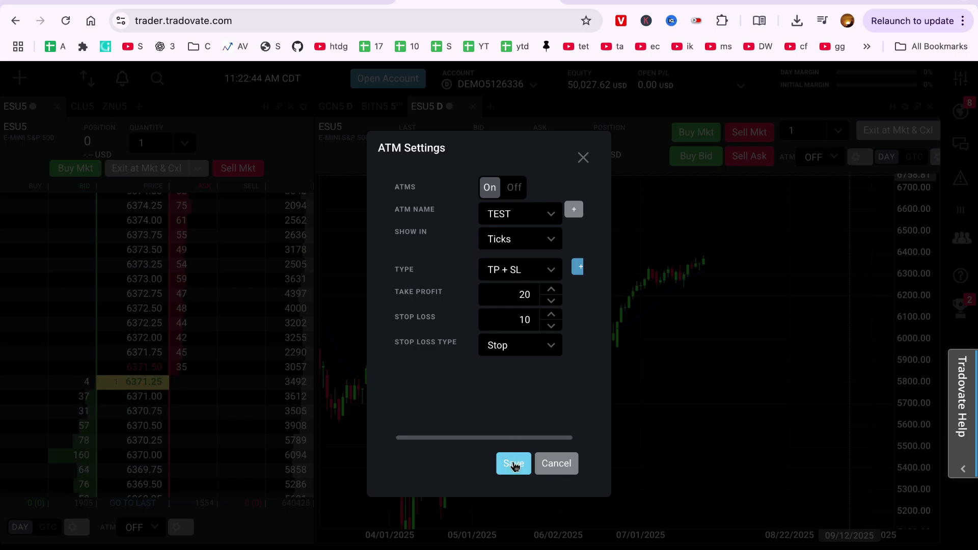
left_click(513, 468)
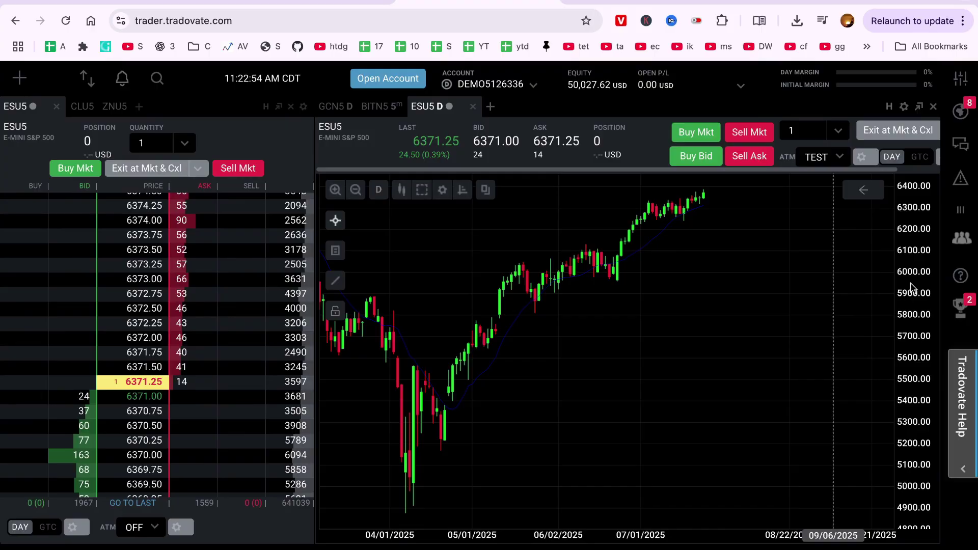
scroll(684, 311, "up", 2)
scroll(704, 293, "up", 3)
scroll(639, 354, "up", 2)
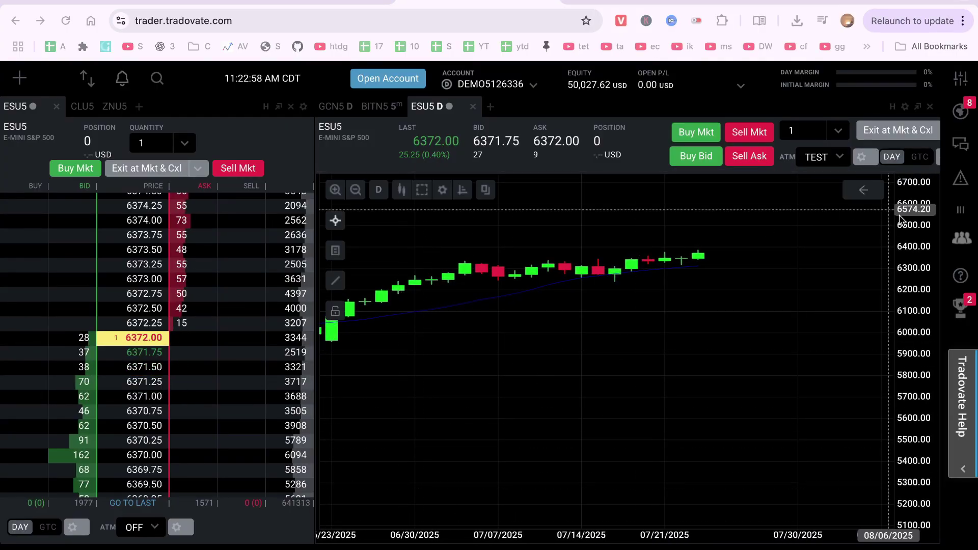
scroll(702, 248, "down", 1)
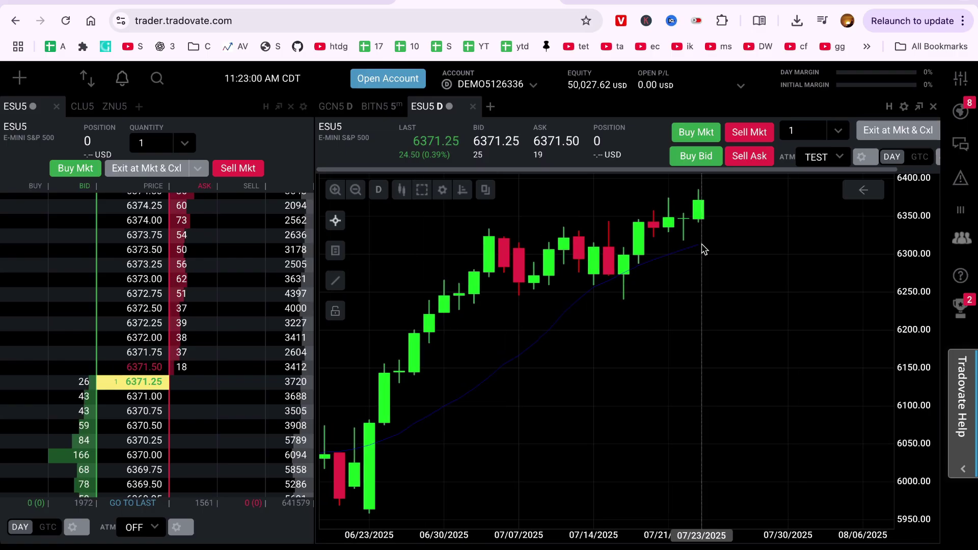
scroll(734, 260, "down", 2)
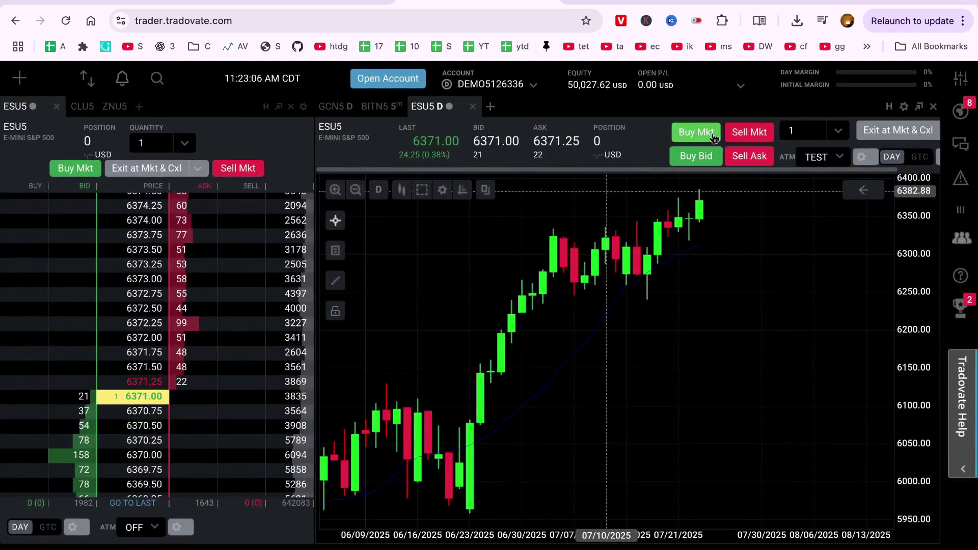
Step: Buy one ESU5 at market with TEST, filling at 6371.50 with exits at 6376.50 and 6369.00
left_click(696, 134)
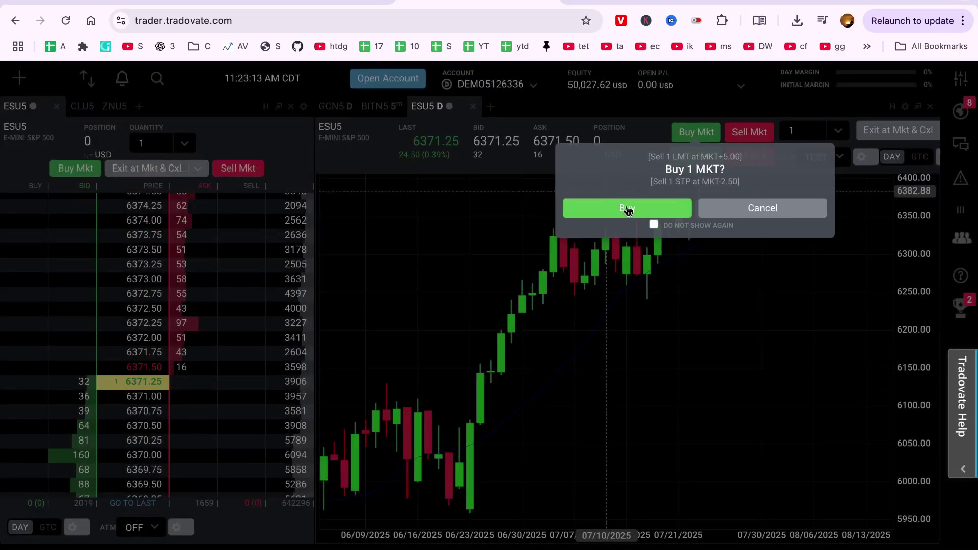
left_click(627, 208)
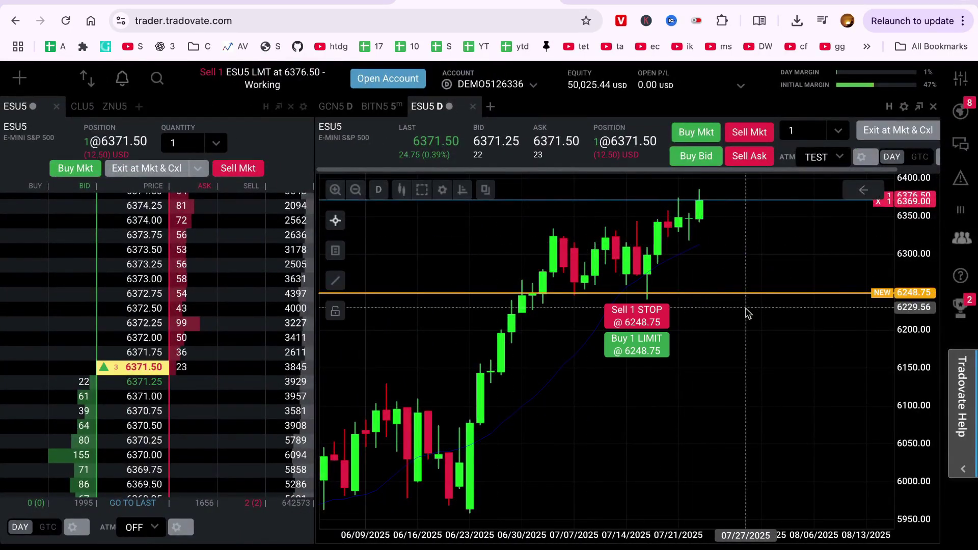
scroll(747, 312, "down", 2)
scroll(726, 321, "down", 2)
scroll(841, 305, "down", 2)
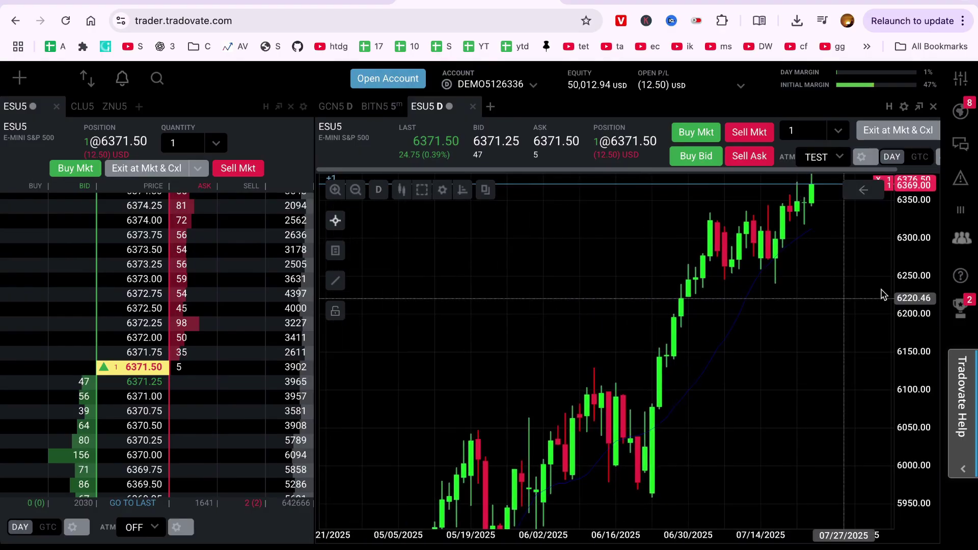
scroll(918, 291, "down", 3)
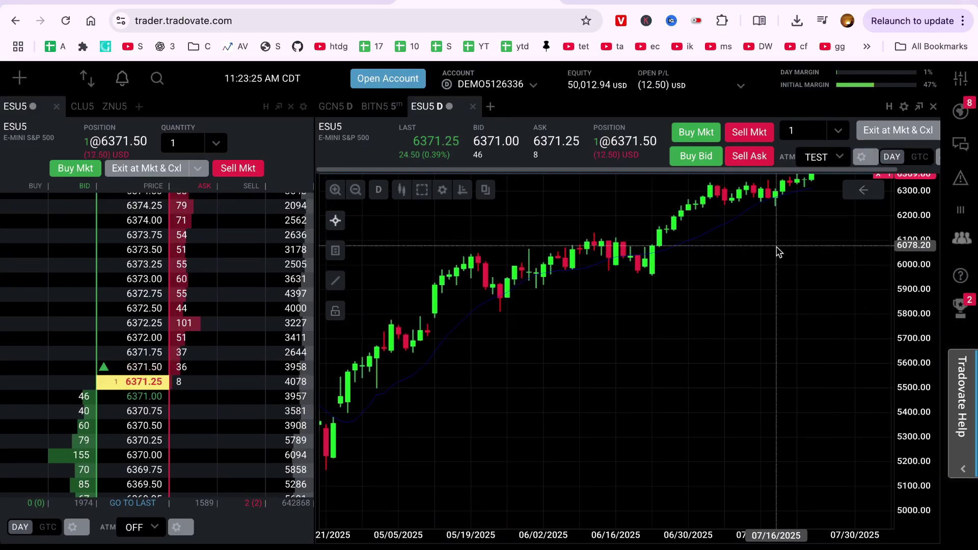
scroll(773, 322, "up", 2)
scroll(770, 425, "up", 2)
scroll(771, 425, "up", 1)
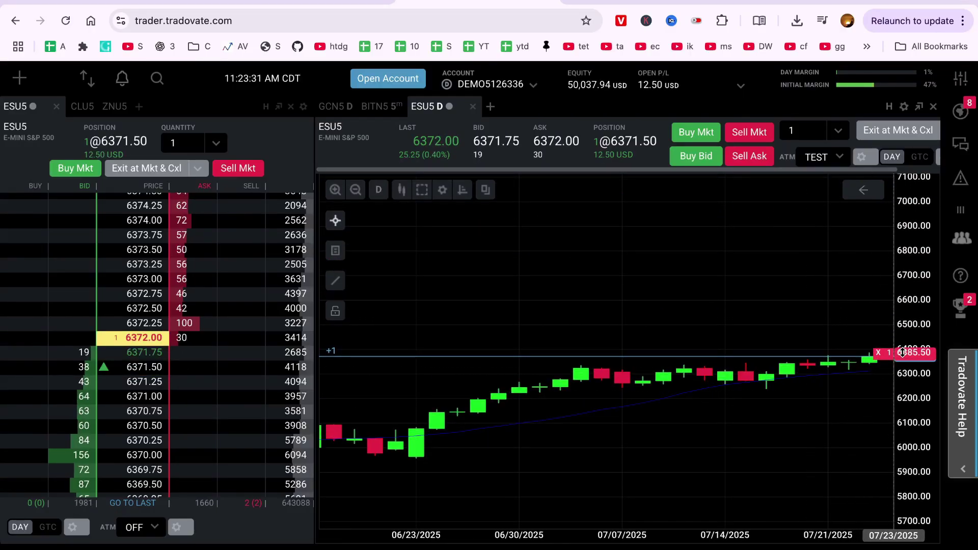
Step: Drag the stop line twice but decline both modifications, keeping the stop at 6369.00
left_click_drag(902, 353, 903, 355)
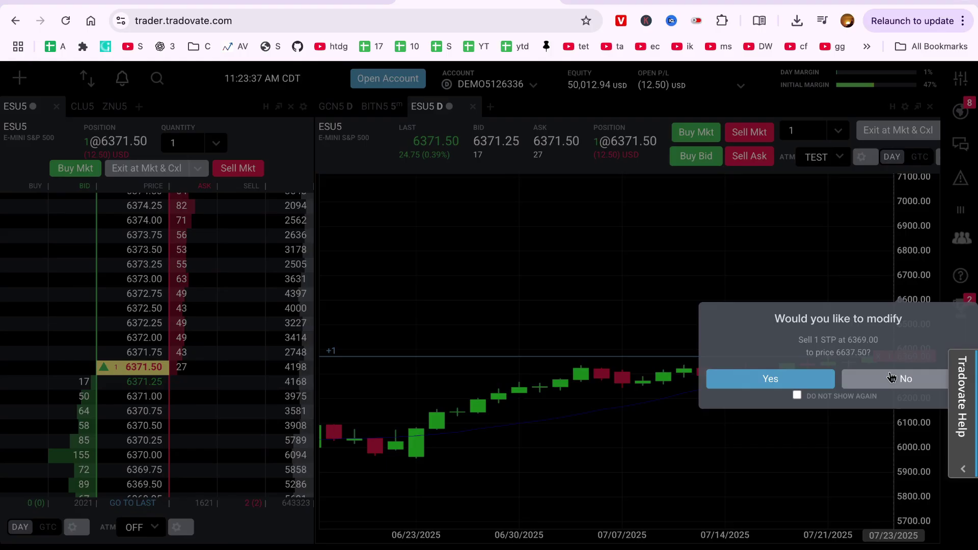
left_click(895, 378)
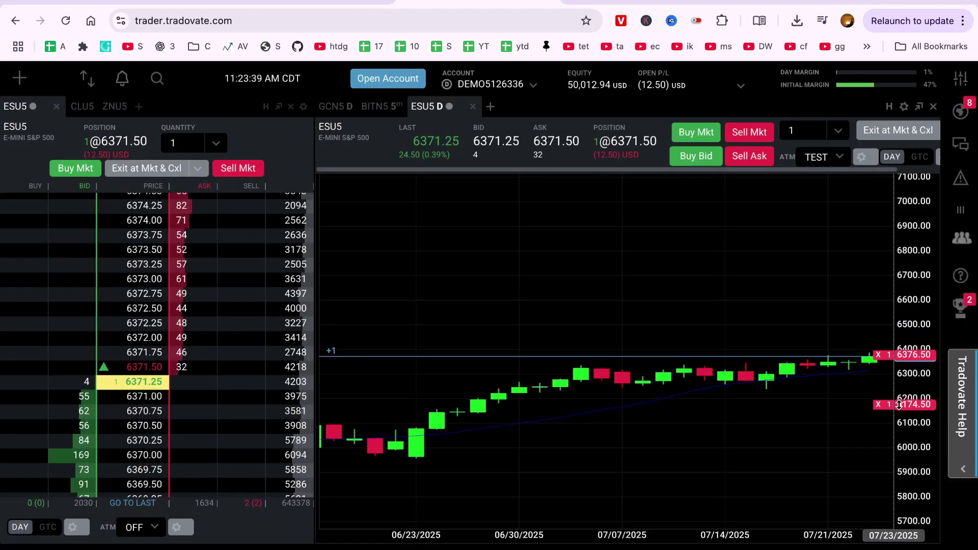
left_click_drag(895, 358, 896, 406)
left_click(878, 495)
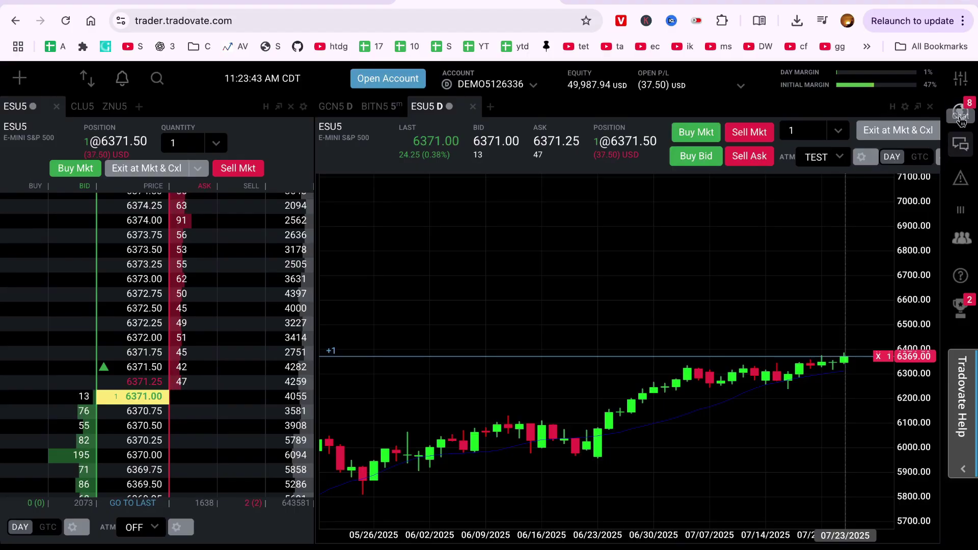
Step: Check the recent alerts list and bring up Account Reports
left_click(960, 111)
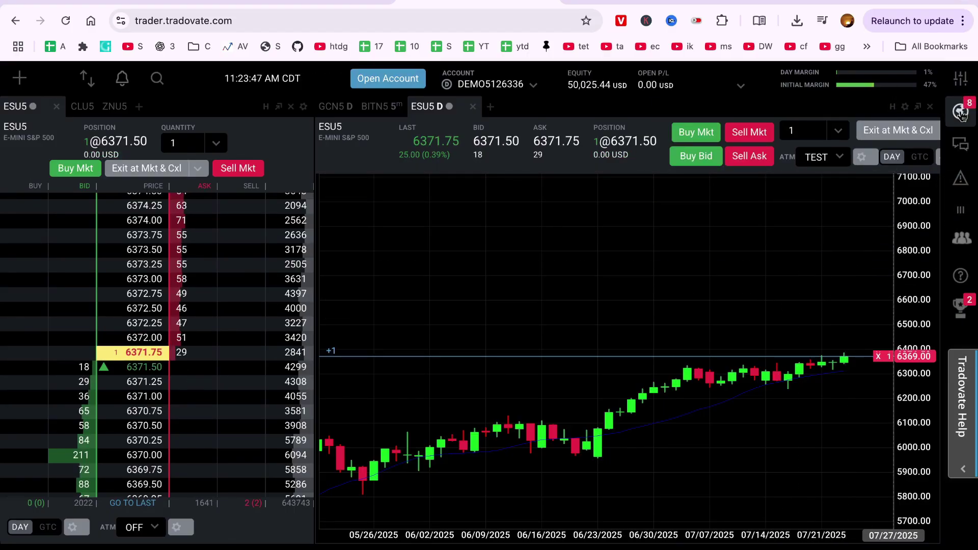
left_click(961, 111)
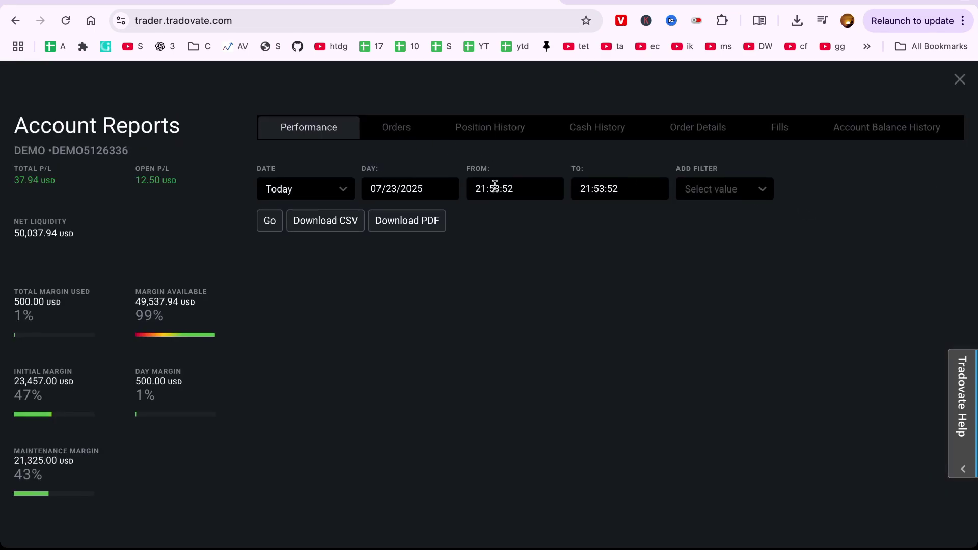
Step: Load the Orders report for today from hour 20 onward
left_click(401, 133)
left_click(488, 188)
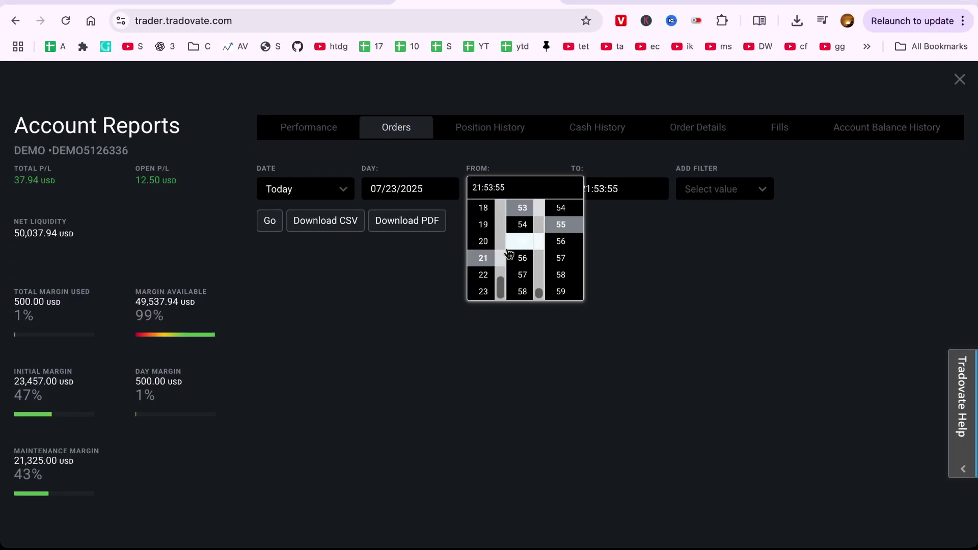
left_click(484, 244)
left_click(270, 224)
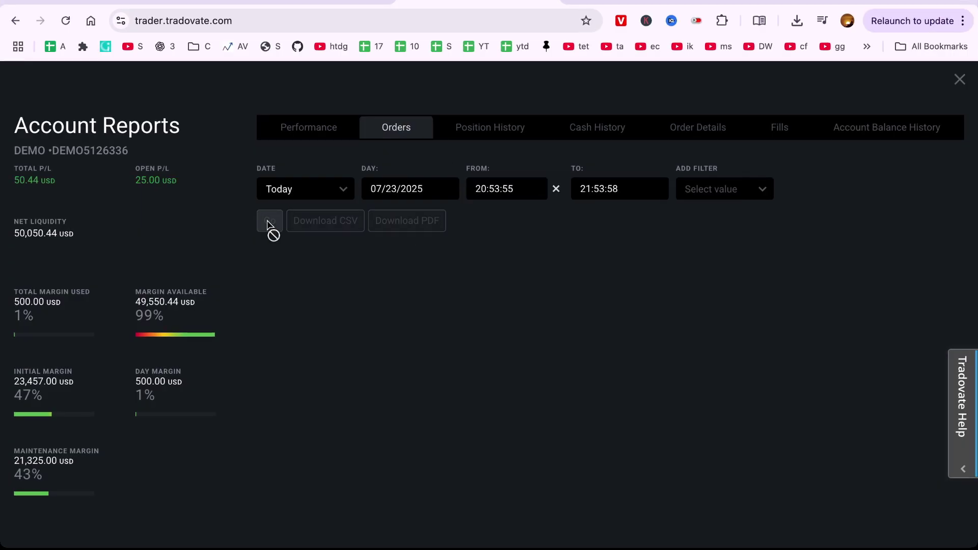
scroll(566, 382, "down", 3)
scroll(572, 416, "down", 2)
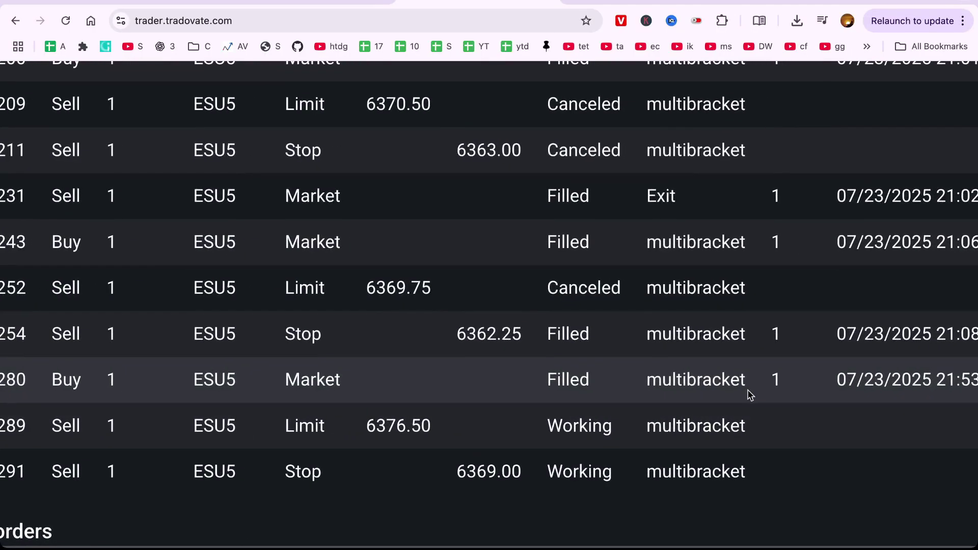
scroll(747, 396, "down", 2)
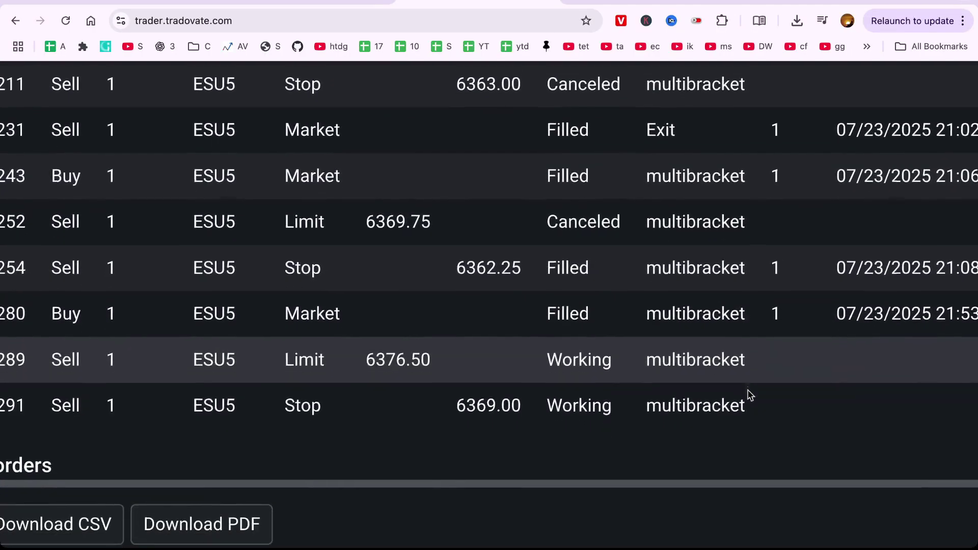
Step: Highlight the Working status of the 6376.50 limit and 6369.00 stop, then clear the selection
double_click(556, 351)
double_click(570, 393)
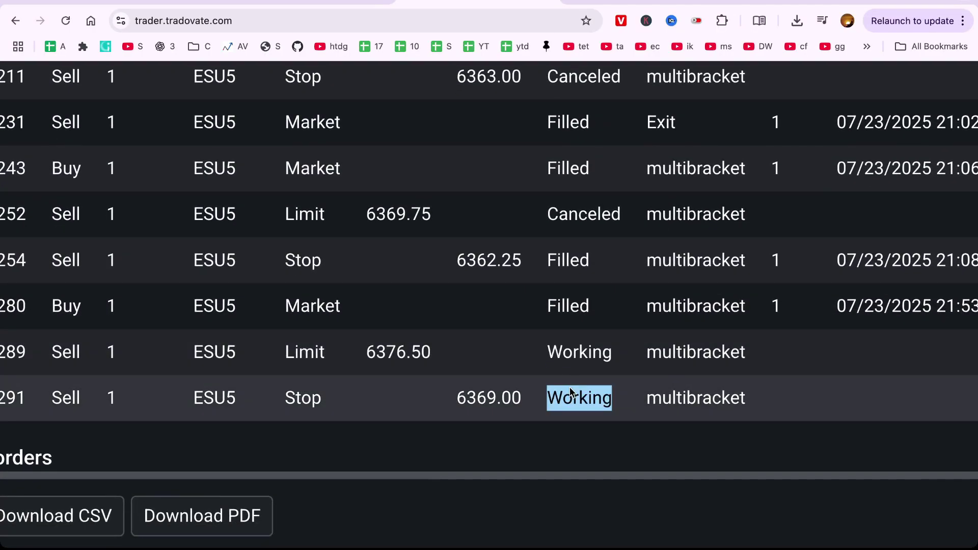
scroll(605, 387, "right", 2)
scroll(669, 373, "up", 3)
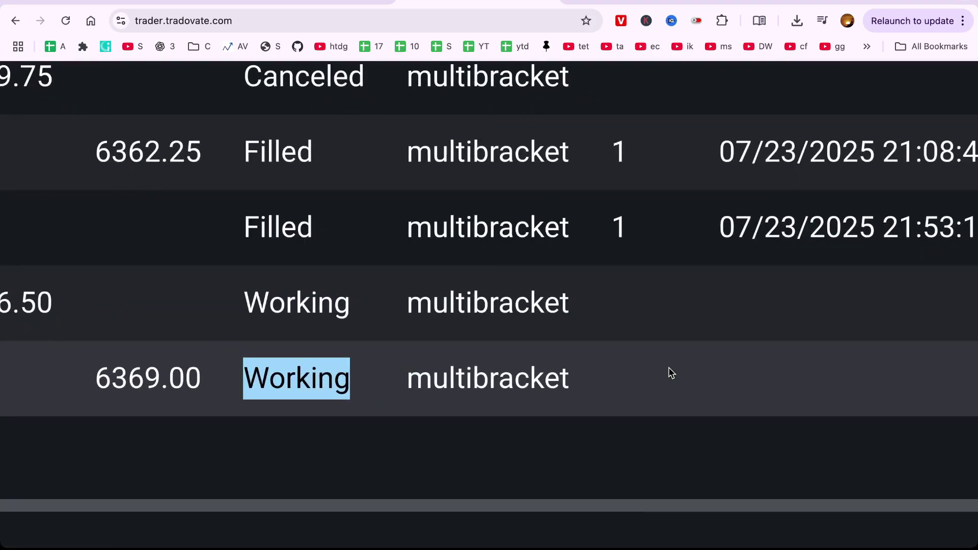
left_click(494, 291)
scroll(495, 291, "down", 2)
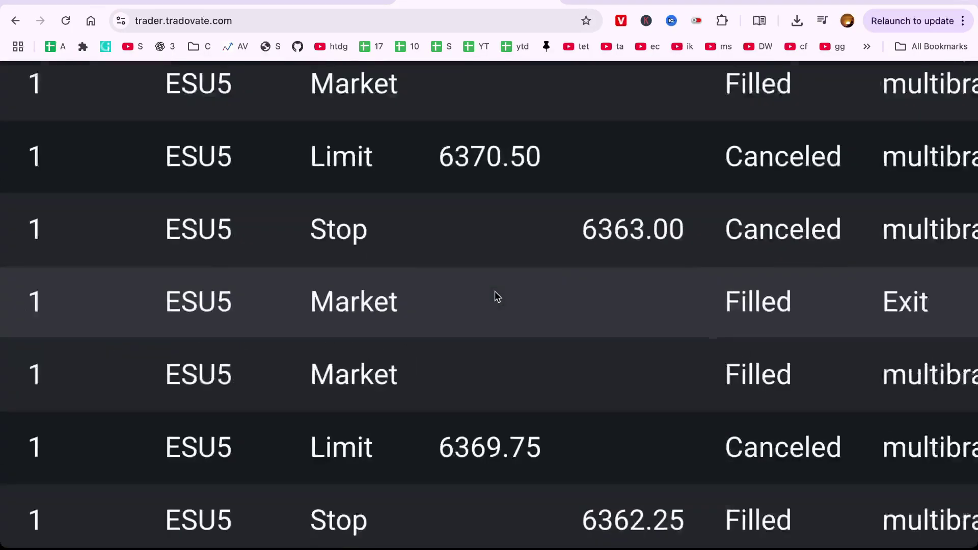
scroll(494, 291, "down", 2)
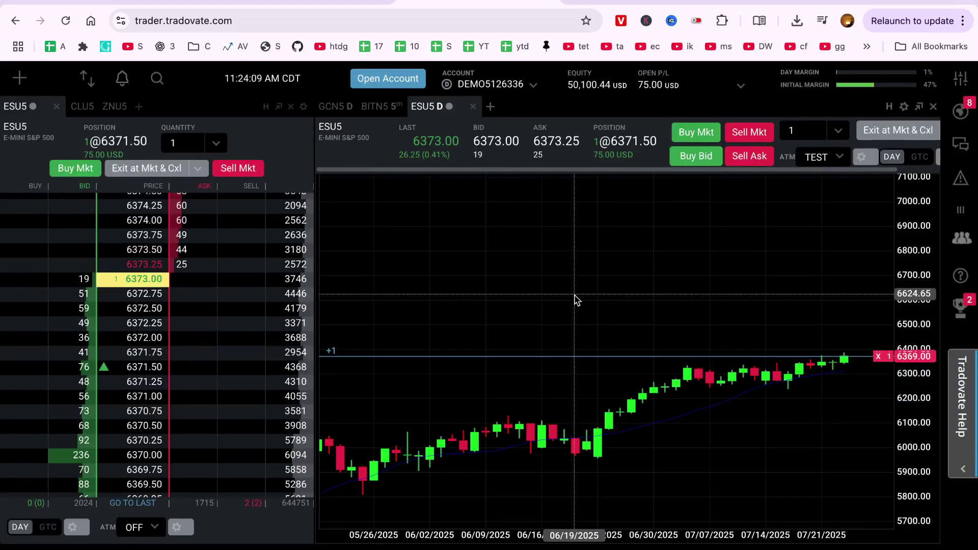